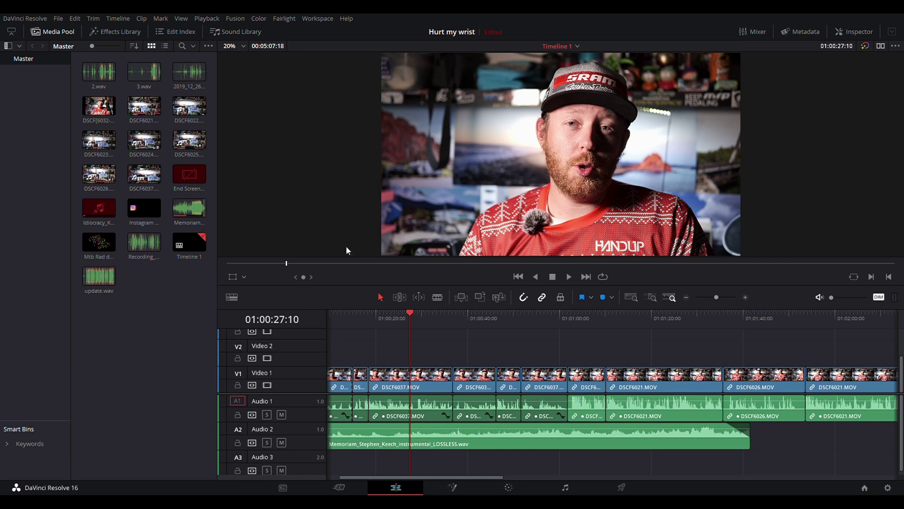
pyautogui.click(384, 317)
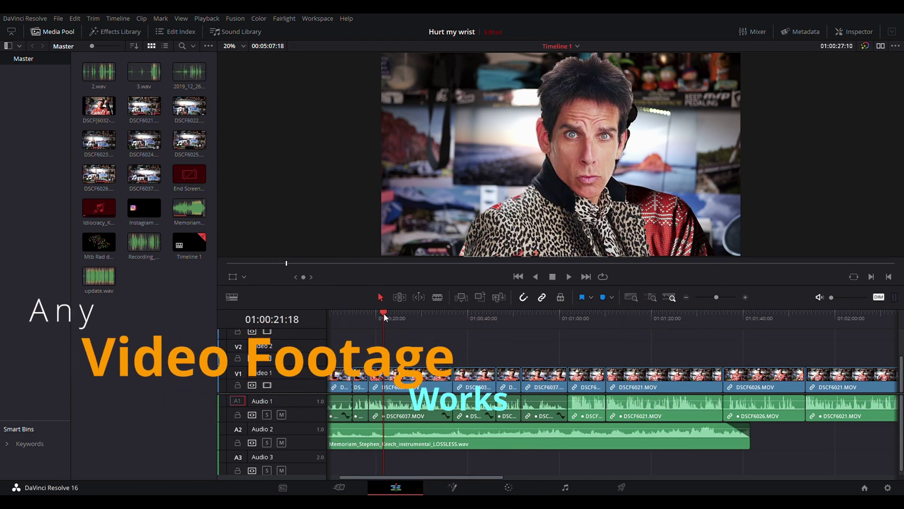
pyautogui.press('space')
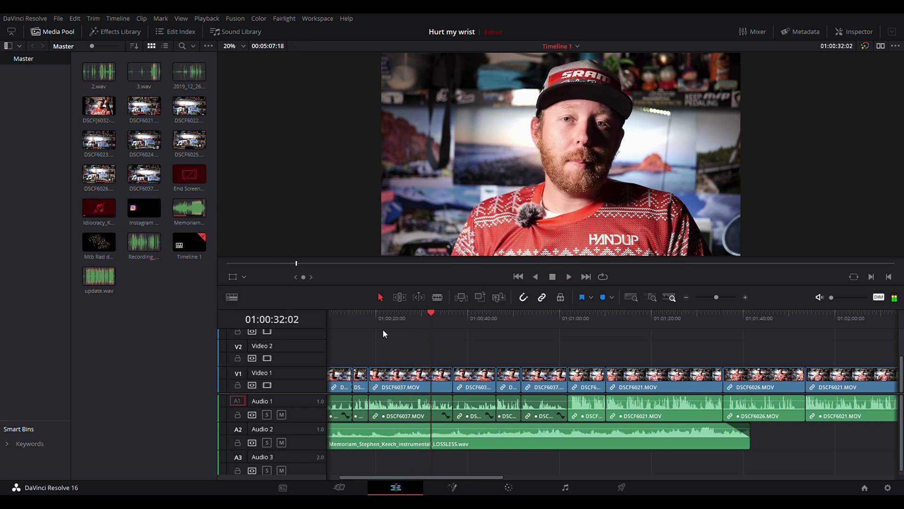
pyautogui.click(393, 316)
pyautogui.moveTo(393, 318)
pyautogui.mouseDown()
pyautogui.moveTo(442, 319)
pyautogui.moveTo(392, 318)
pyautogui.moveTo(421, 325)
pyautogui.mouseUp()
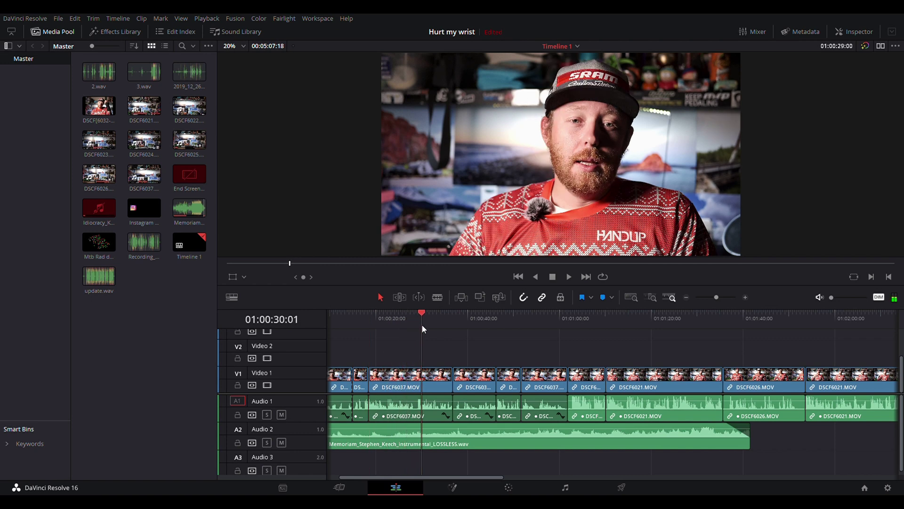
pyautogui.moveTo(420, 325); pyautogui.dragTo(432, 326)
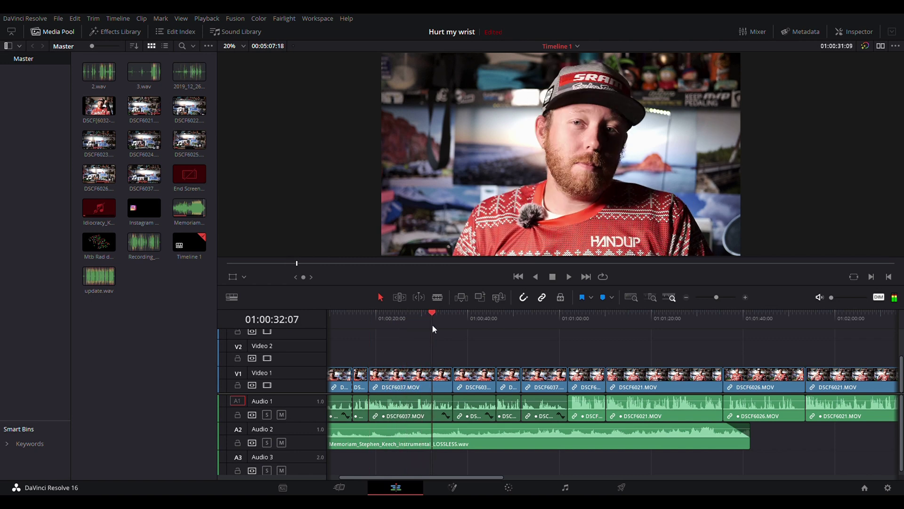
pyautogui.click(411, 372)
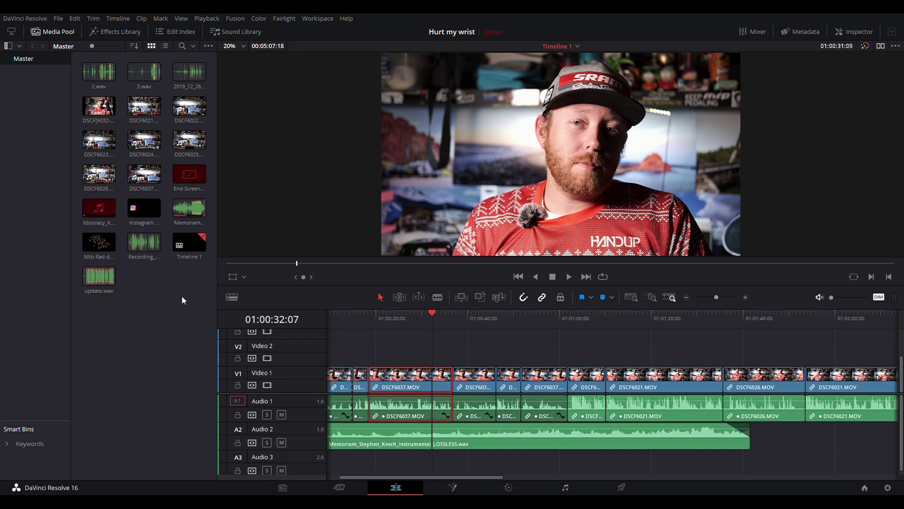
pyautogui.click(142, 140)
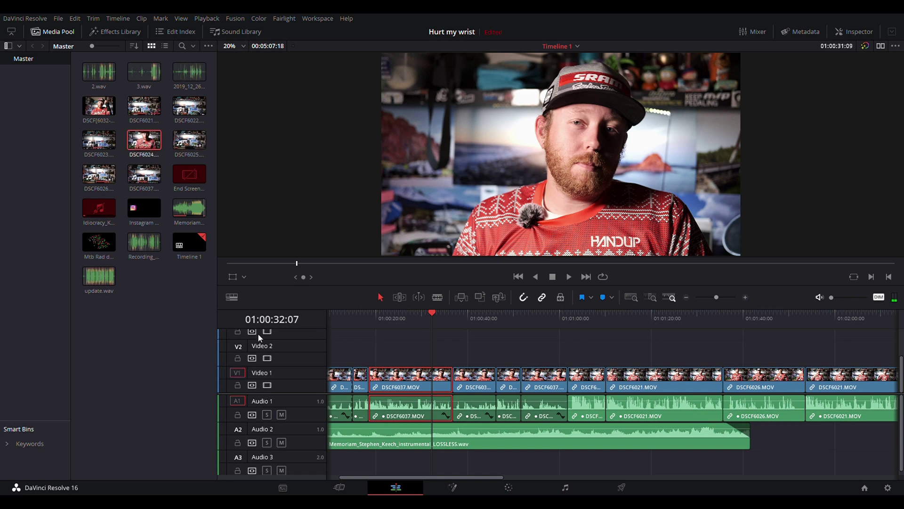
pyautogui.click(457, 361)
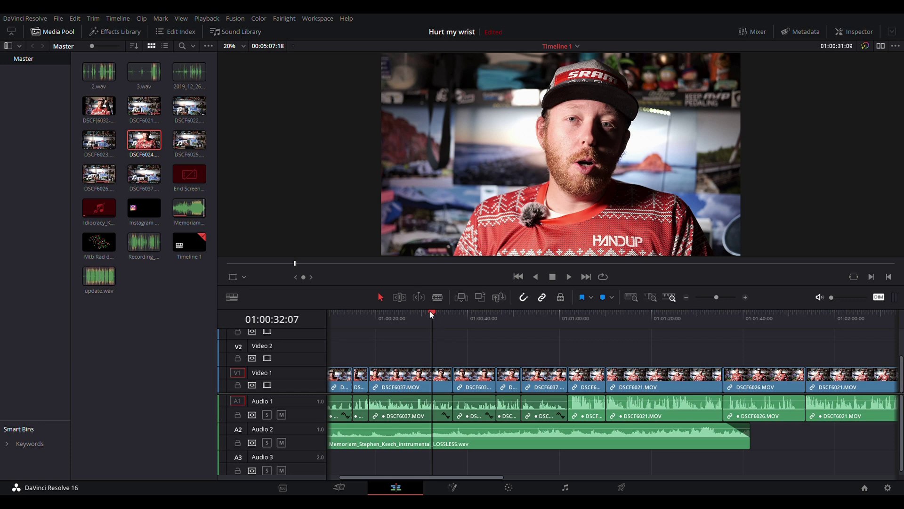
pyautogui.moveTo(396, 316)
pyautogui.mouseDown()
pyautogui.moveTo(423, 318)
pyautogui.moveTo(375, 319)
pyautogui.moveTo(429, 320)
pyautogui.moveTo(385, 325)
pyautogui.moveTo(428, 319)
pyautogui.moveTo(393, 317)
pyautogui.mouseUp()
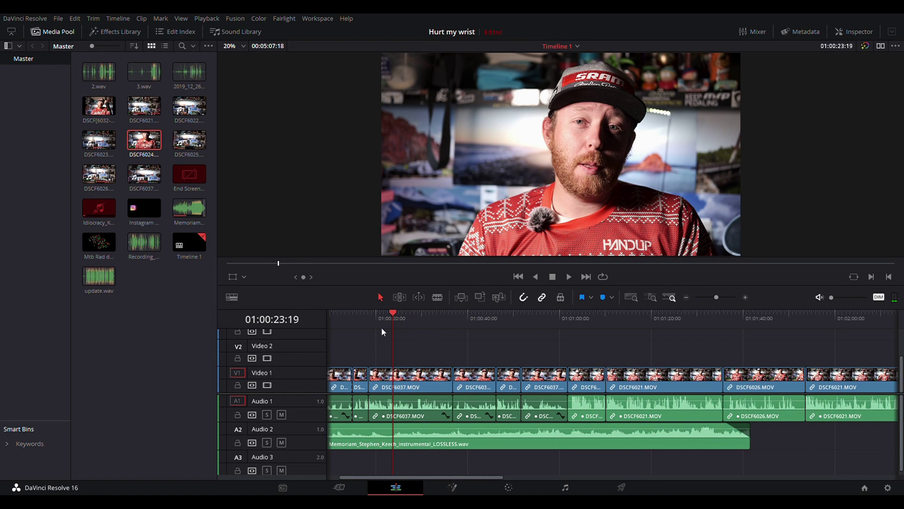
pyautogui.press('space')
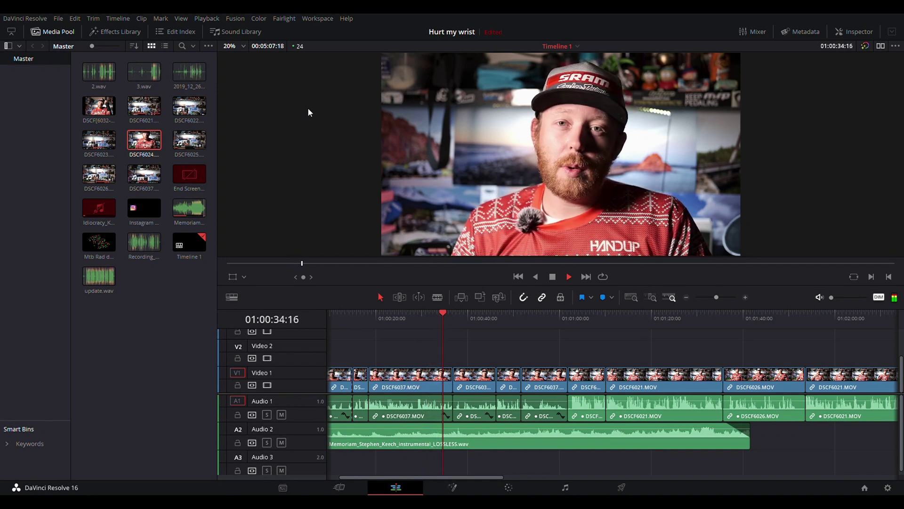
pyautogui.press('space')
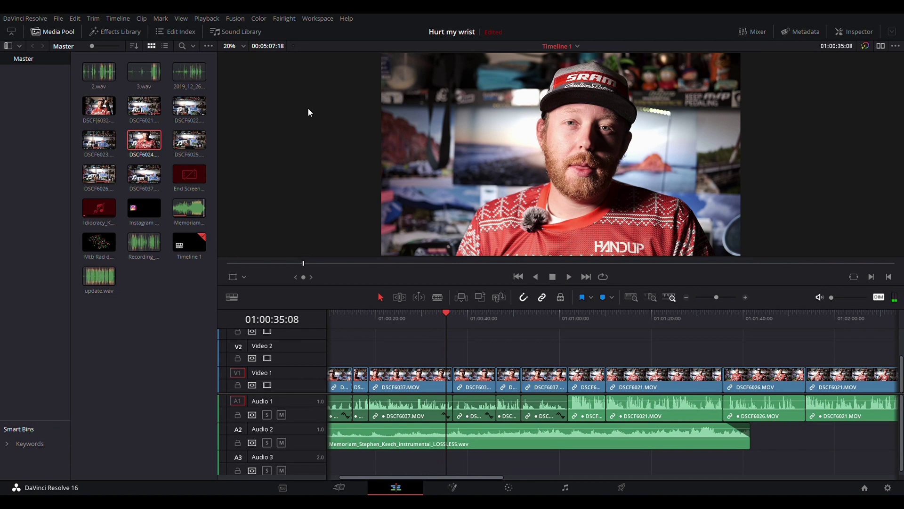